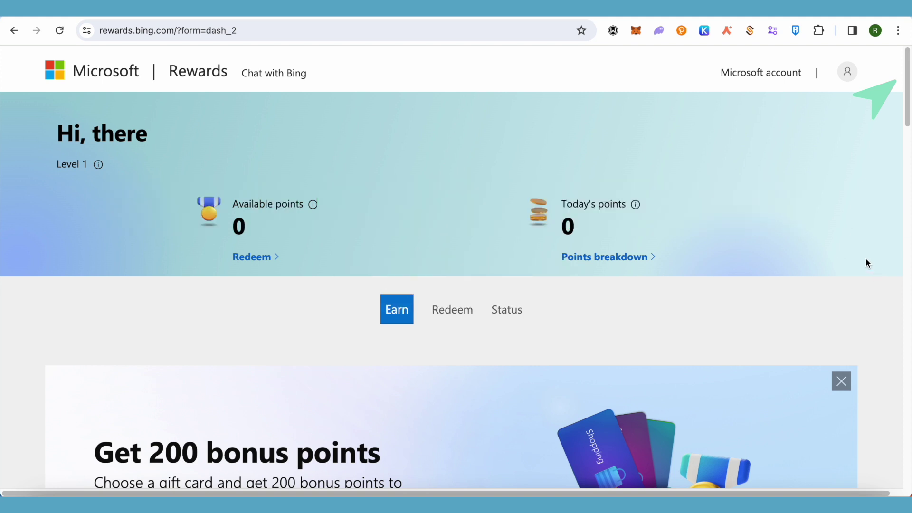
pyautogui.scroll(-2, 843, 252)
pyautogui.scroll(1, 844, 250)
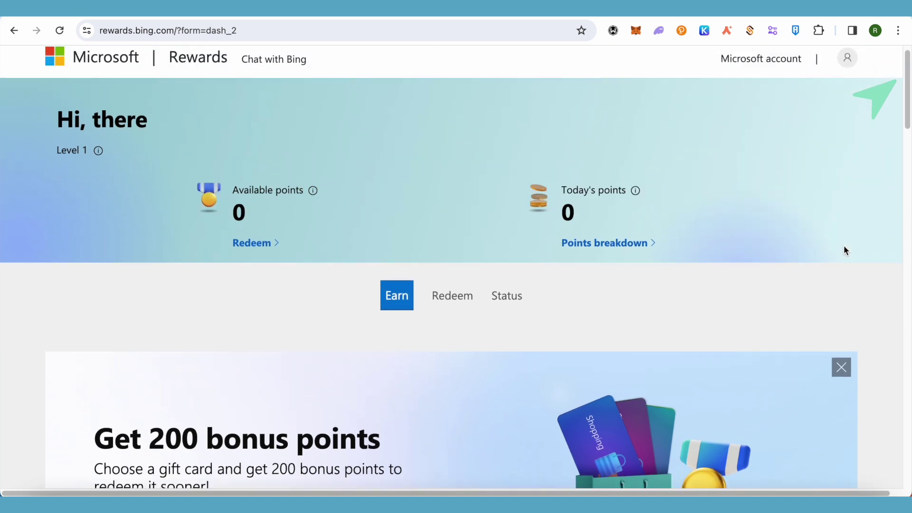
pyautogui.scroll(-1, 846, 249)
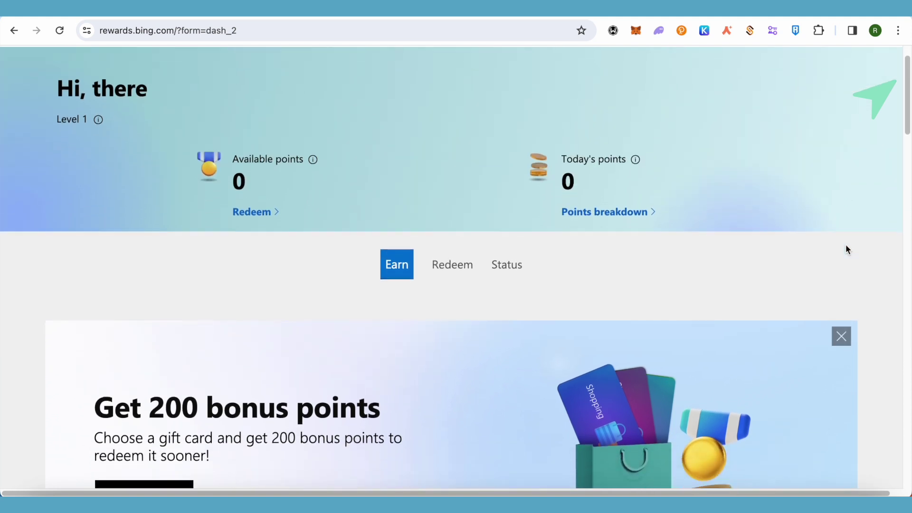
# - Open the Redeem tab to list reward cards like Roblox and Overwatch codes
pyautogui.click(453, 269)
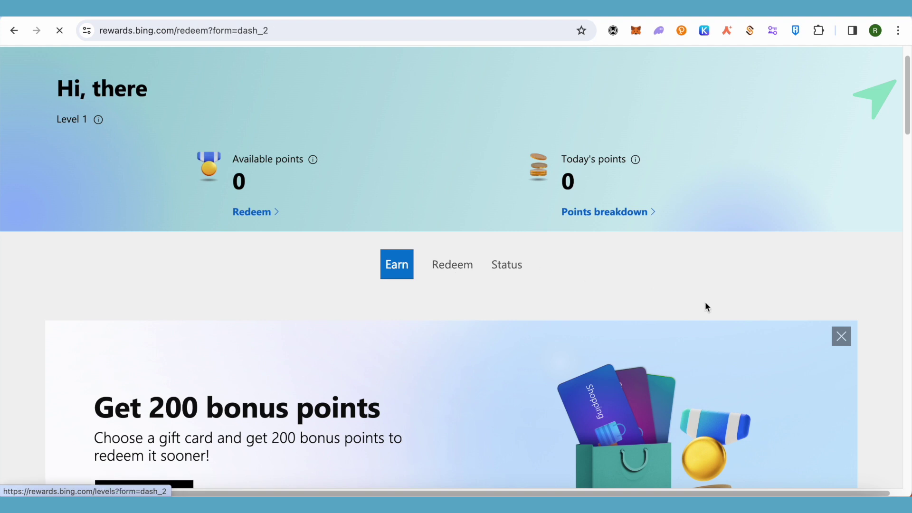
pyautogui.scroll(-3, 907, 316)
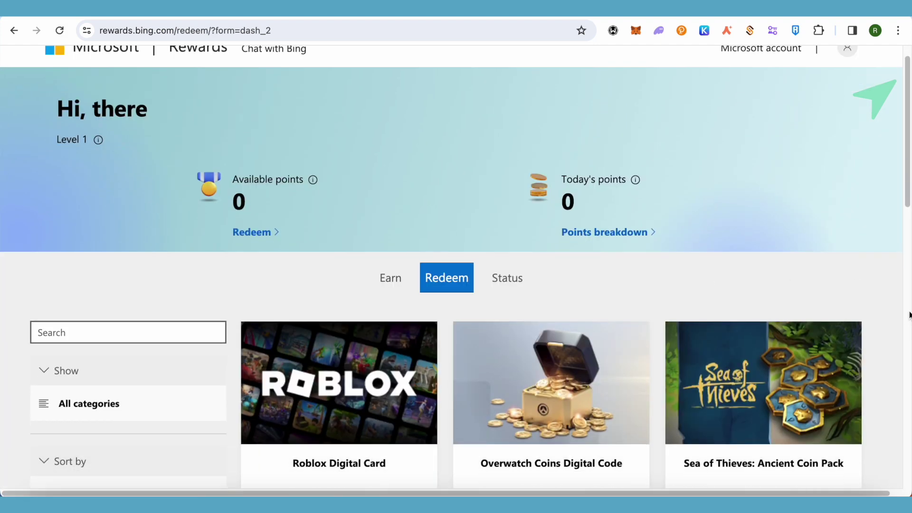
pyautogui.scroll(-1, 886, 316)
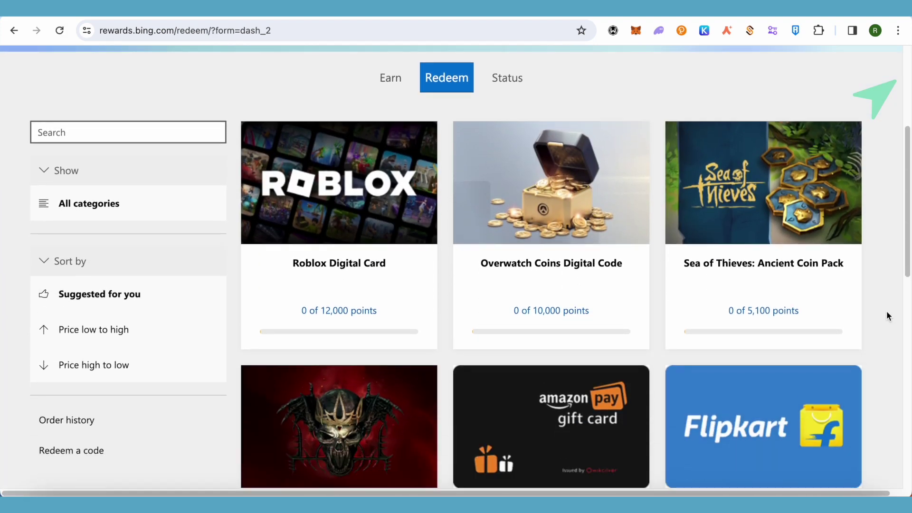
pyautogui.scroll(-2, 888, 315)
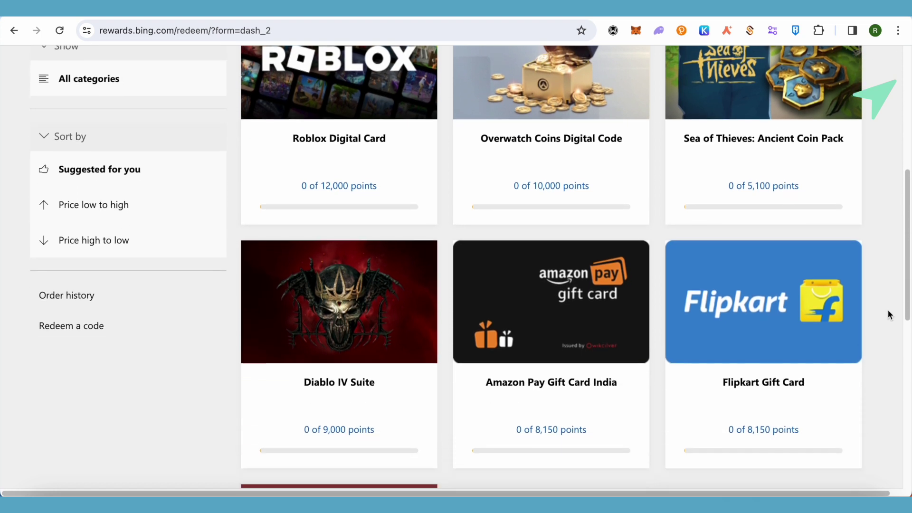
pyautogui.scroll(-2, 889, 315)
pyautogui.scroll(-1, 888, 314)
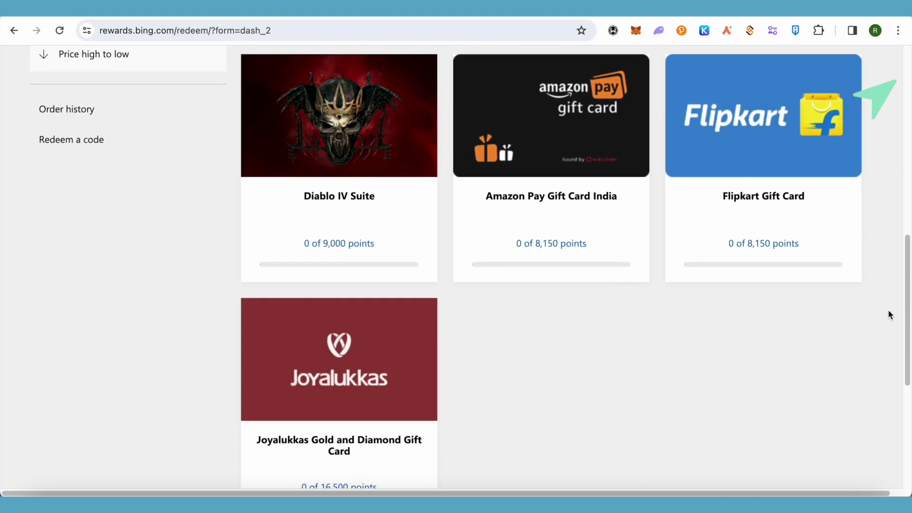
pyautogui.scroll(2, 889, 315)
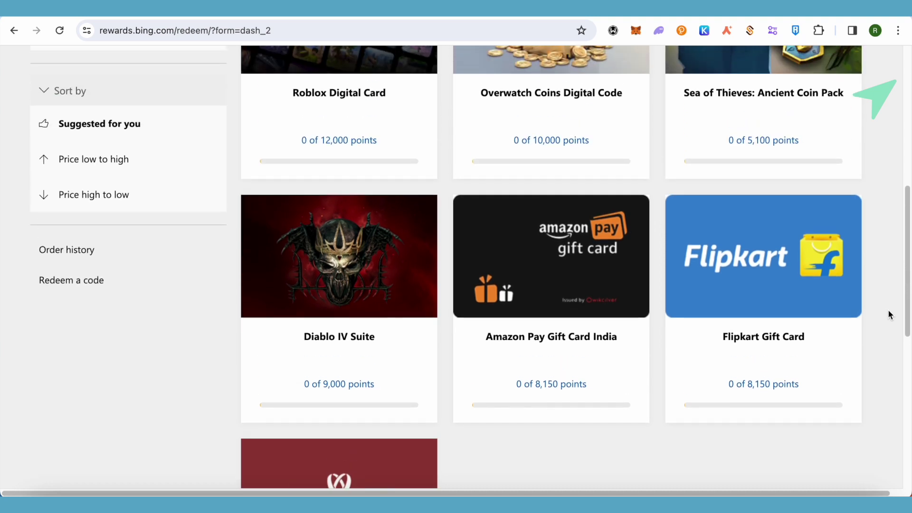
pyautogui.scroll(-1, 889, 314)
pyautogui.scroll(4, 888, 314)
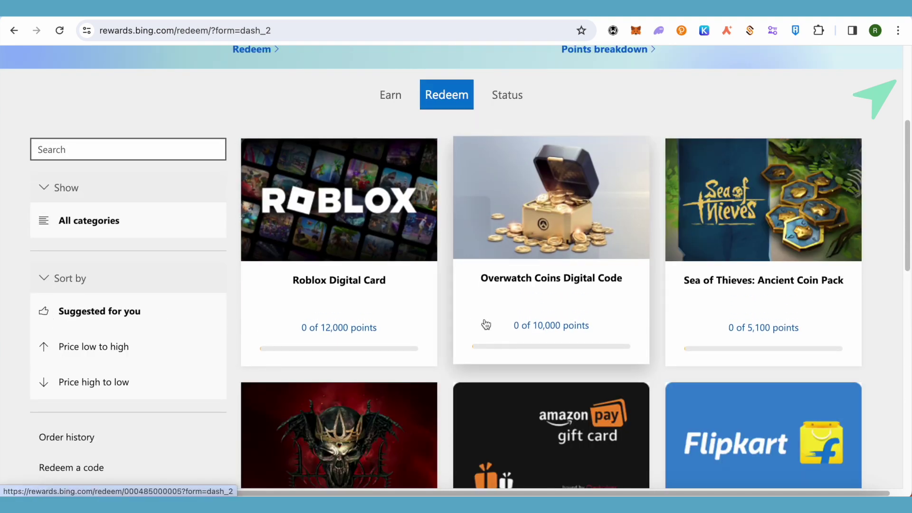
pyautogui.scroll(-2, 850, 342)
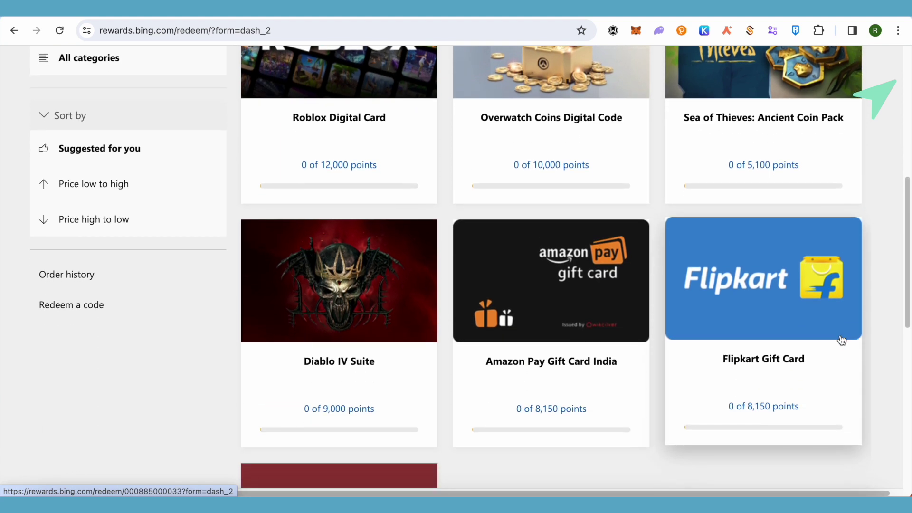
pyautogui.scroll(-1, 842, 340)
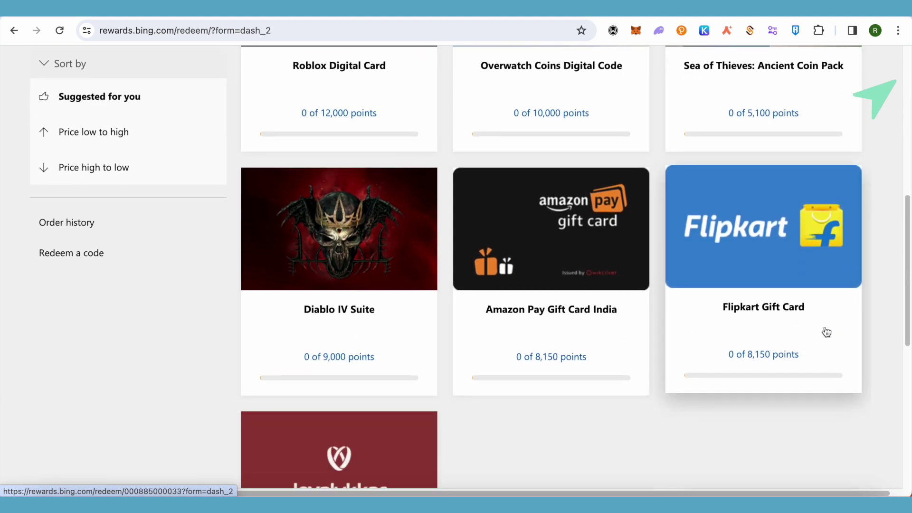
pyautogui.scroll(-3, 834, 332)
pyautogui.scroll(3, 846, 330)
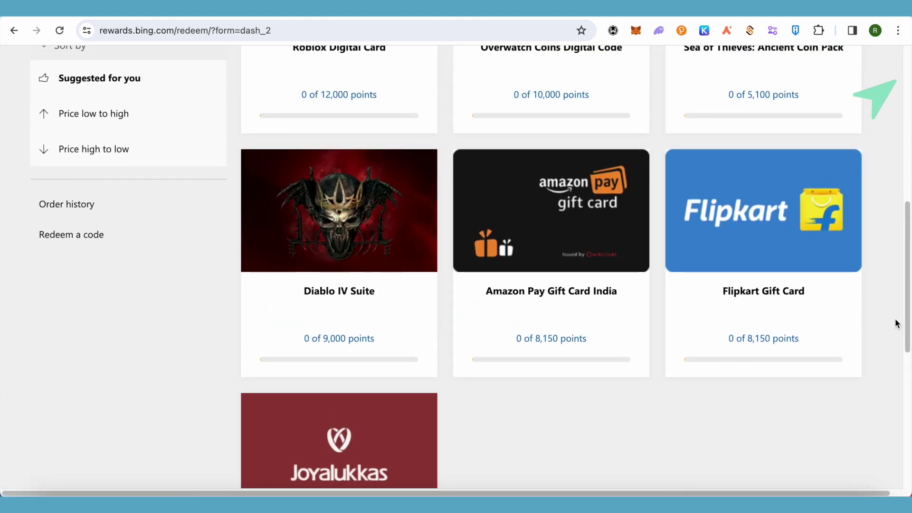
pyautogui.scroll(1, 899, 320)
pyautogui.scroll(-1, 901, 316)
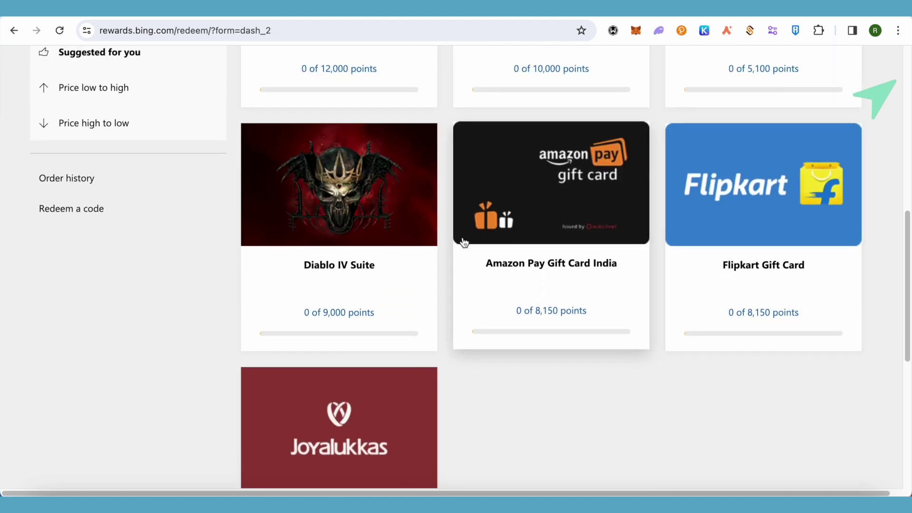
# - Select the ₹750 amount on the Amazon Pay Gift Card India reward (12,200 points)
pyautogui.click(528, 217)
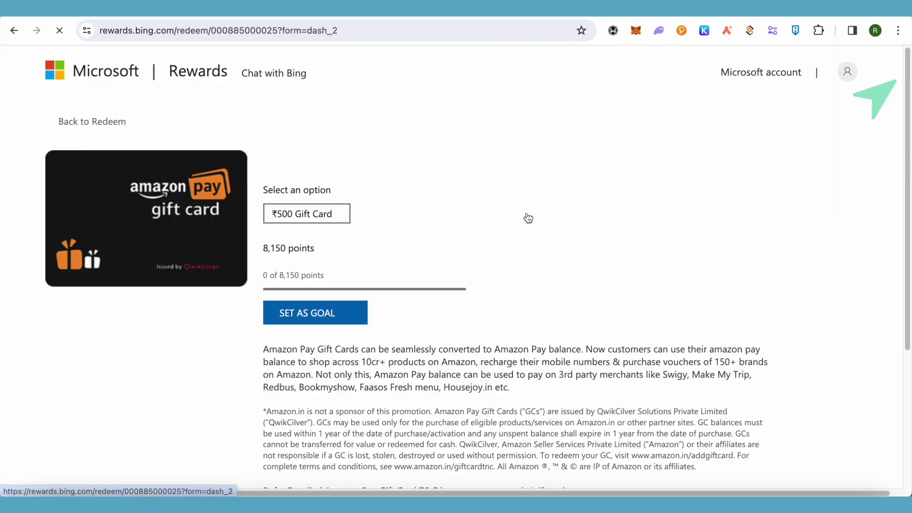
pyautogui.click(336, 213)
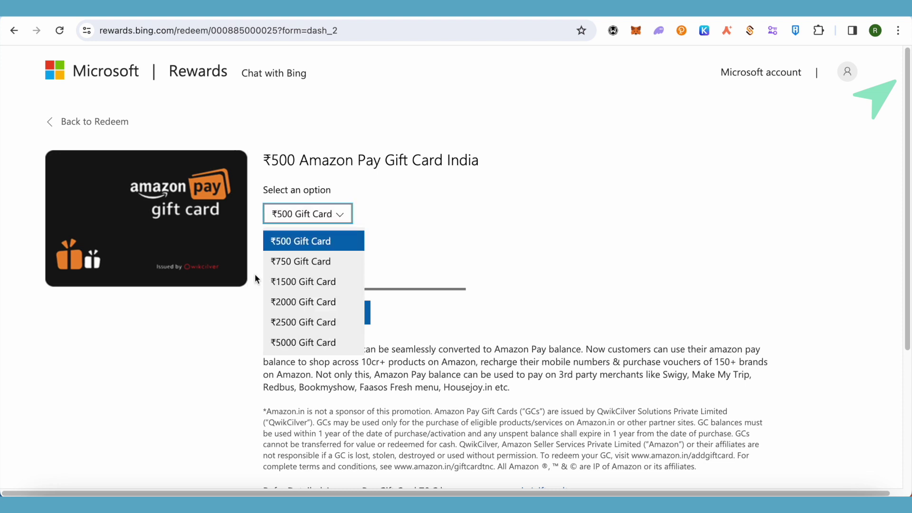
pyautogui.click(327, 262)
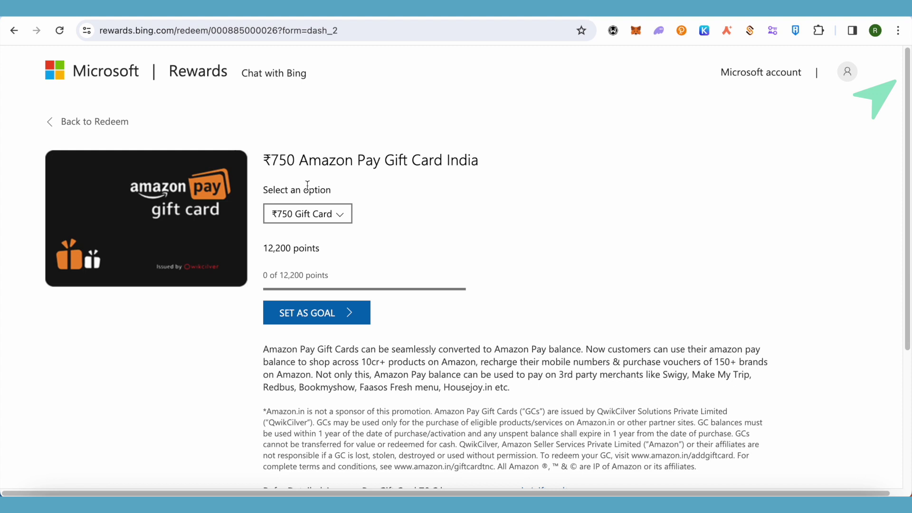
pyautogui.click(55, 126)
pyautogui.scroll(-1, 622, 314)
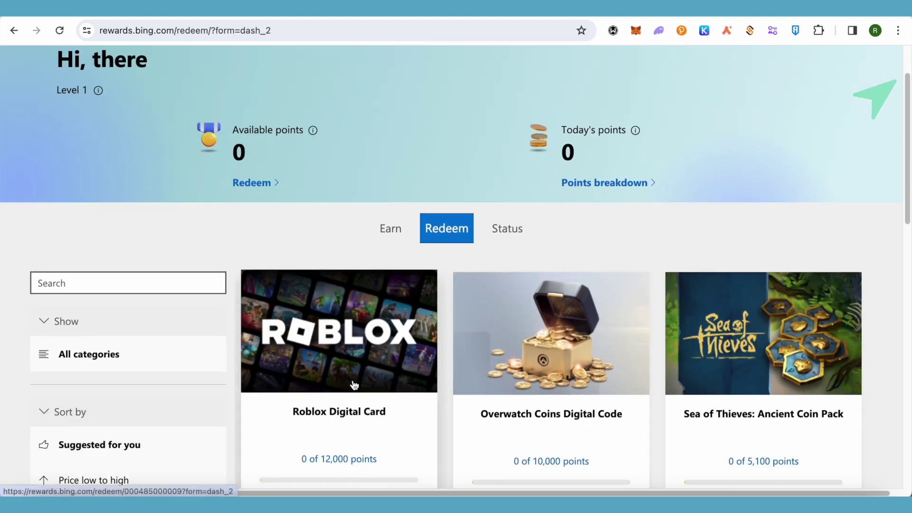
# - Open the Roblox Digital Card—800 Robux reward page, costing 12,000 points
pyautogui.click(343, 374)
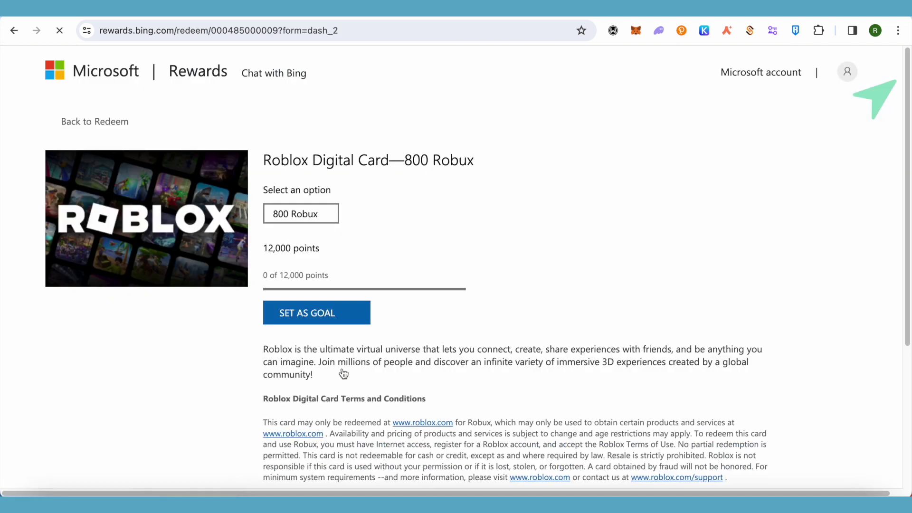